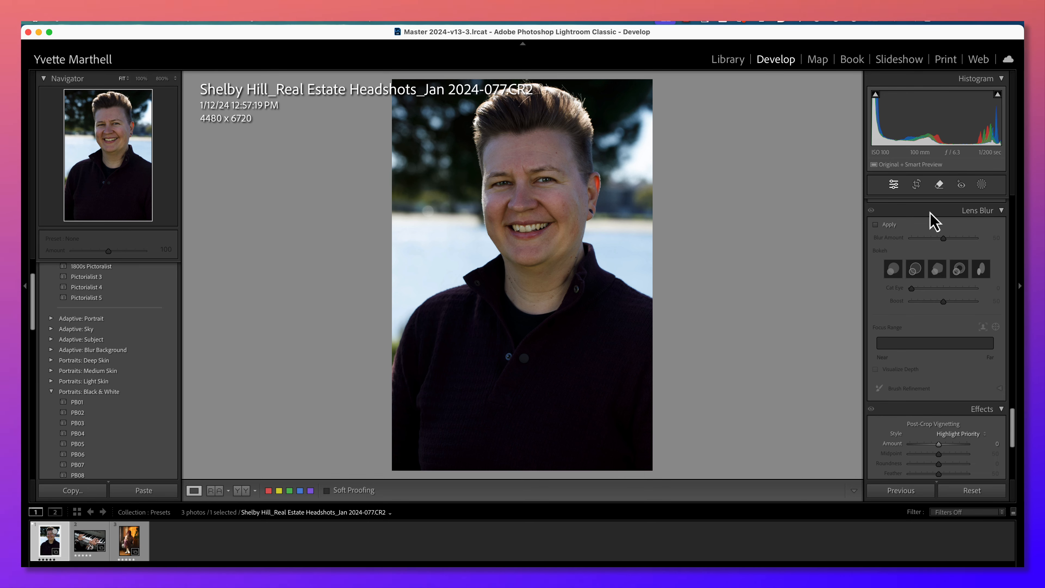
# Raise the portrait's overall Exposure to +0.60 and Contrast to +15
pyautogui.scroll(15, 924, 252)
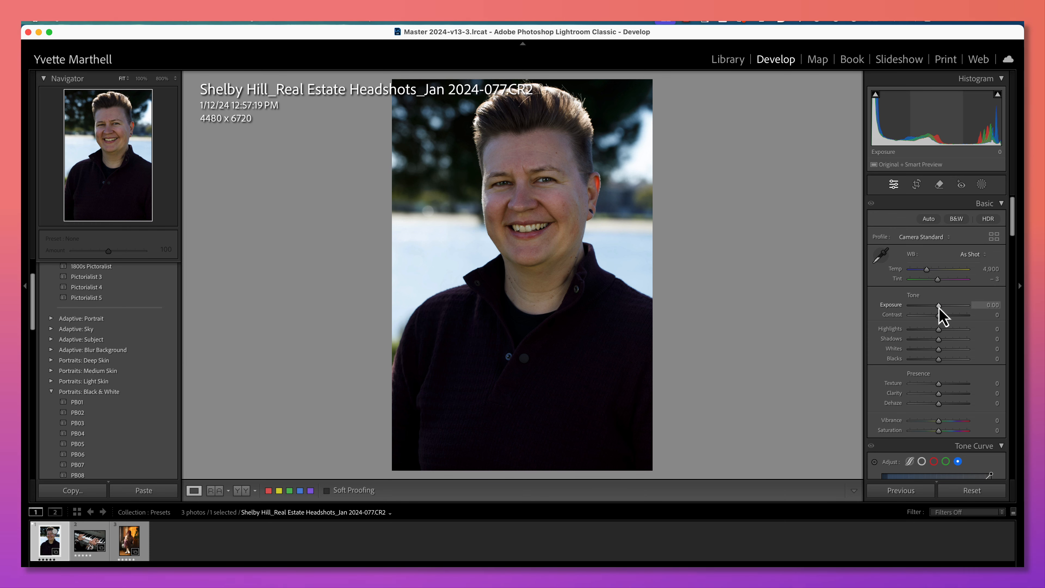
pyautogui.moveTo(940, 307); pyautogui.dragTo(943, 316)
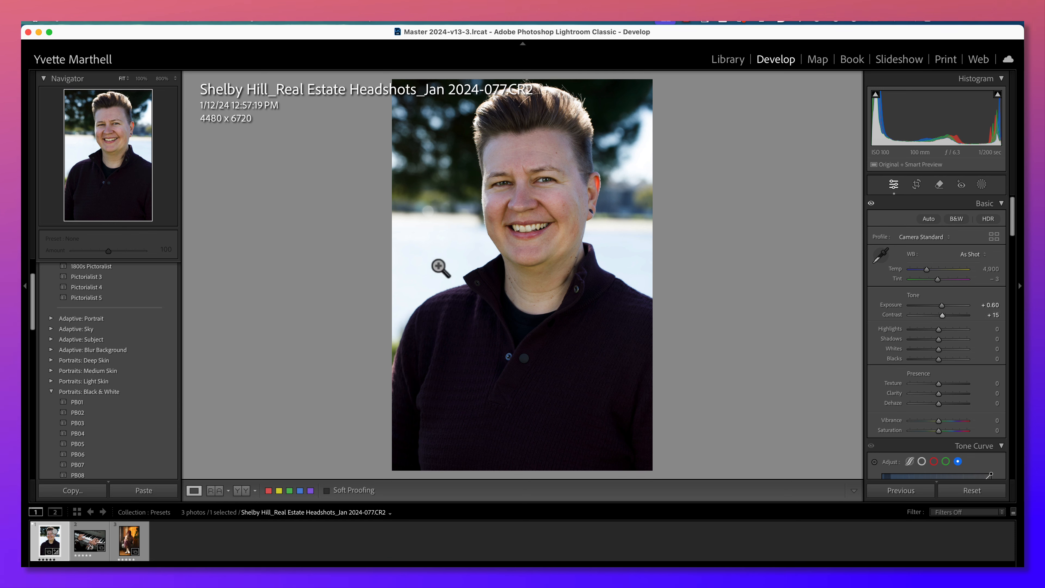
# Apply the Warm Light preset from the Adaptive: Subject group to the portrait
pyautogui.click(51, 392)
pyautogui.scroll(3, 103, 349)
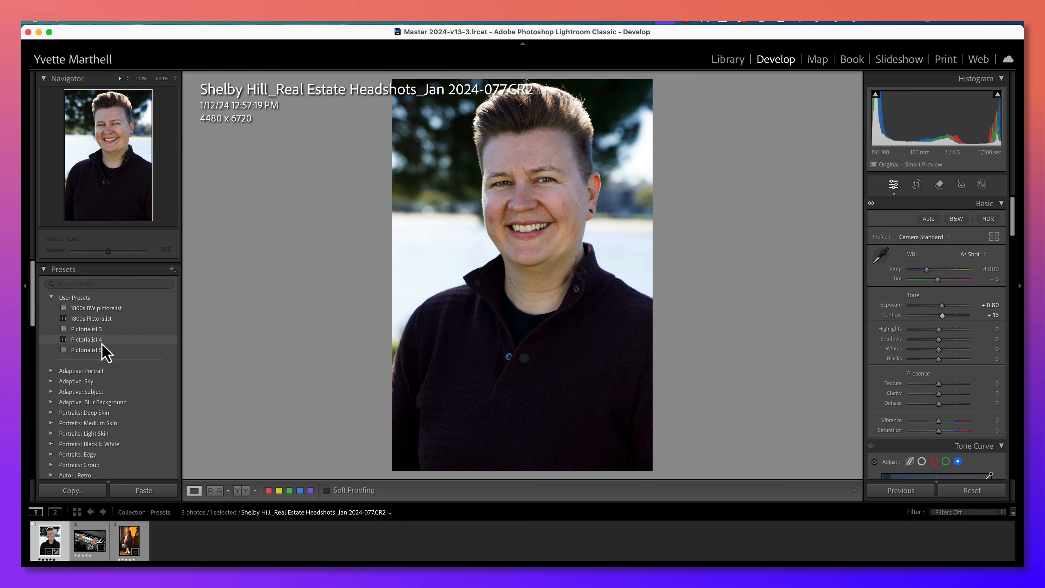
pyautogui.click(44, 267)
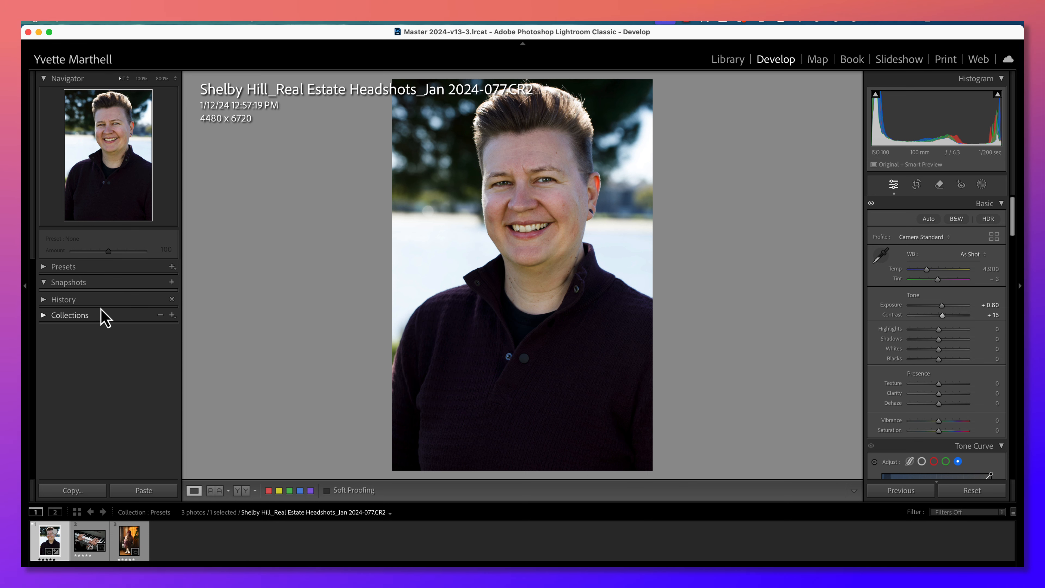
pyautogui.click(44, 270)
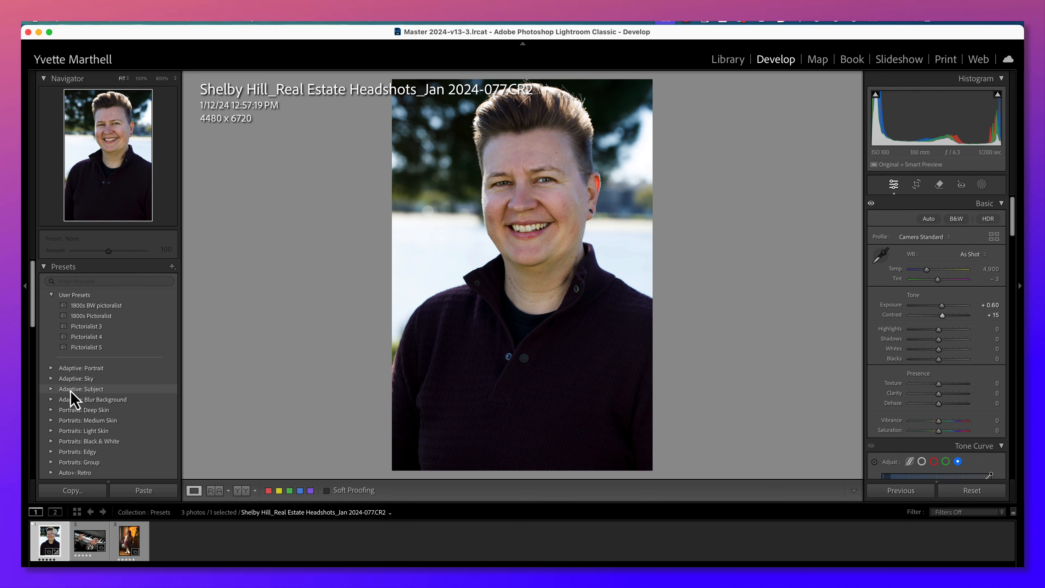
pyautogui.click(50, 389)
pyautogui.scroll(-5, 144, 391)
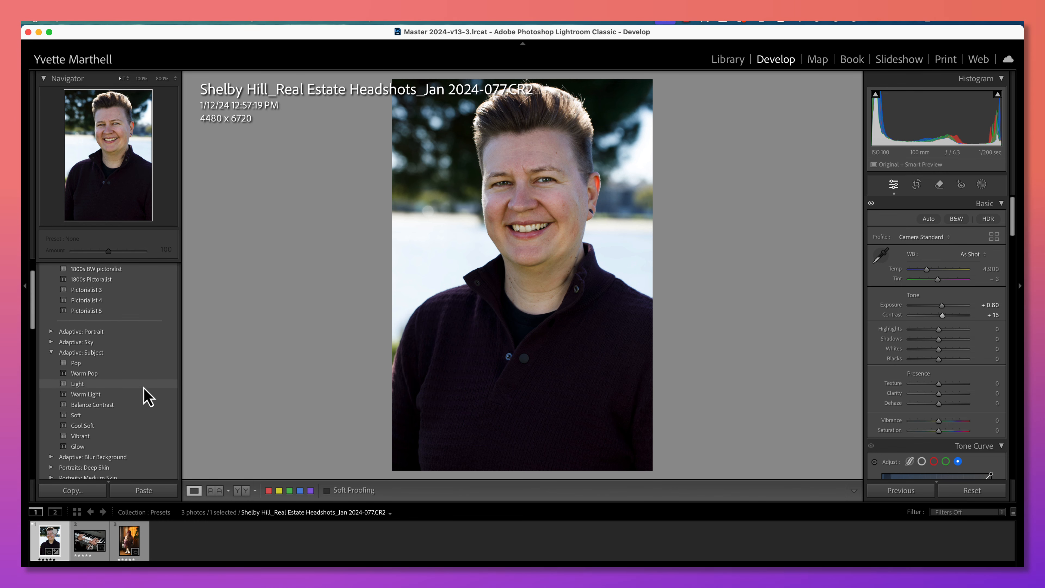
pyautogui.click(144, 389)
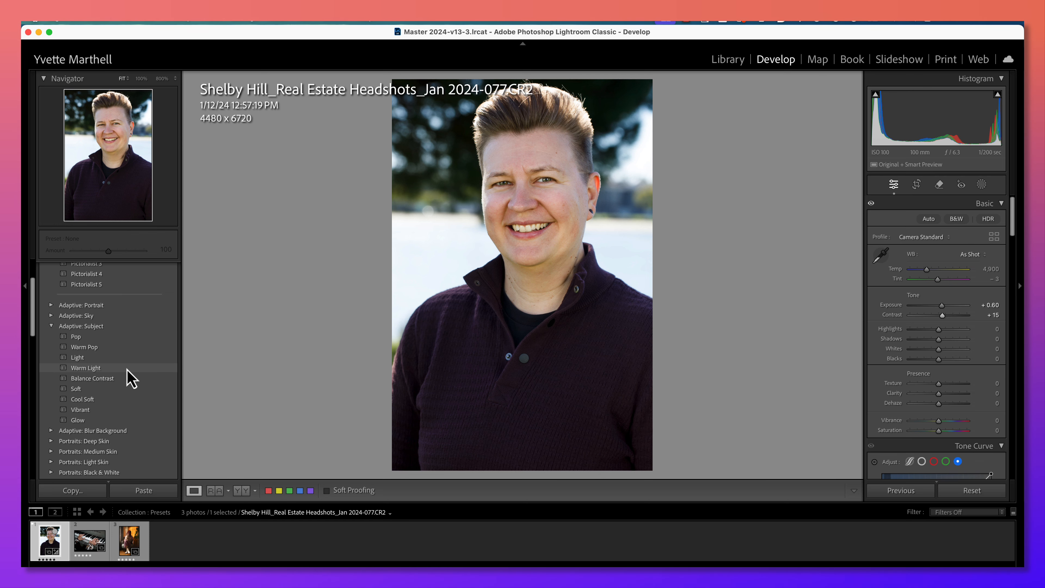
pyautogui.click(131, 378)
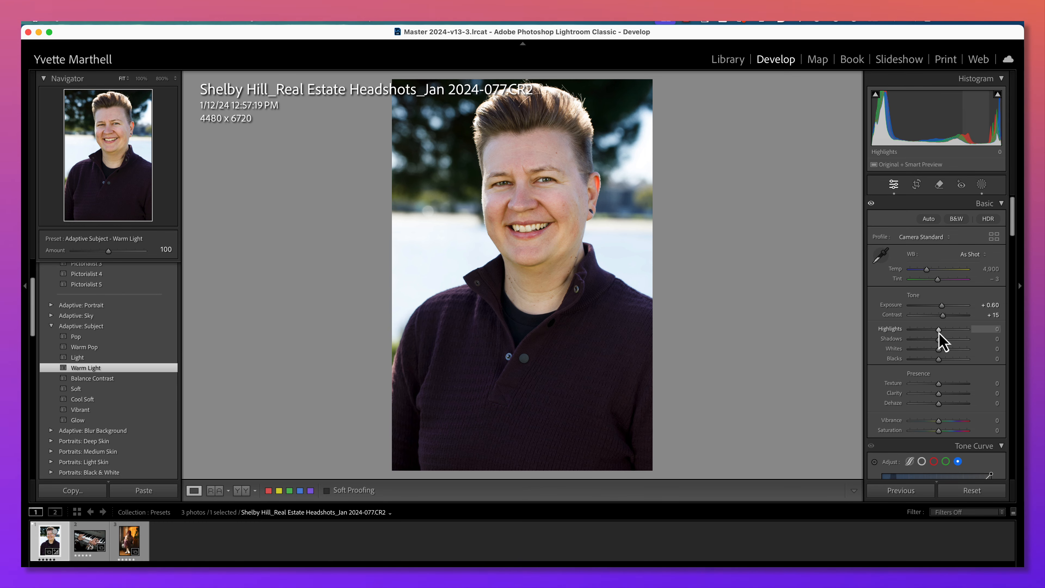
# Raise the portrait's overall Highlights to +13 and Whites to +27
pyautogui.moveTo(939, 330); pyautogui.dragTo(942, 332)
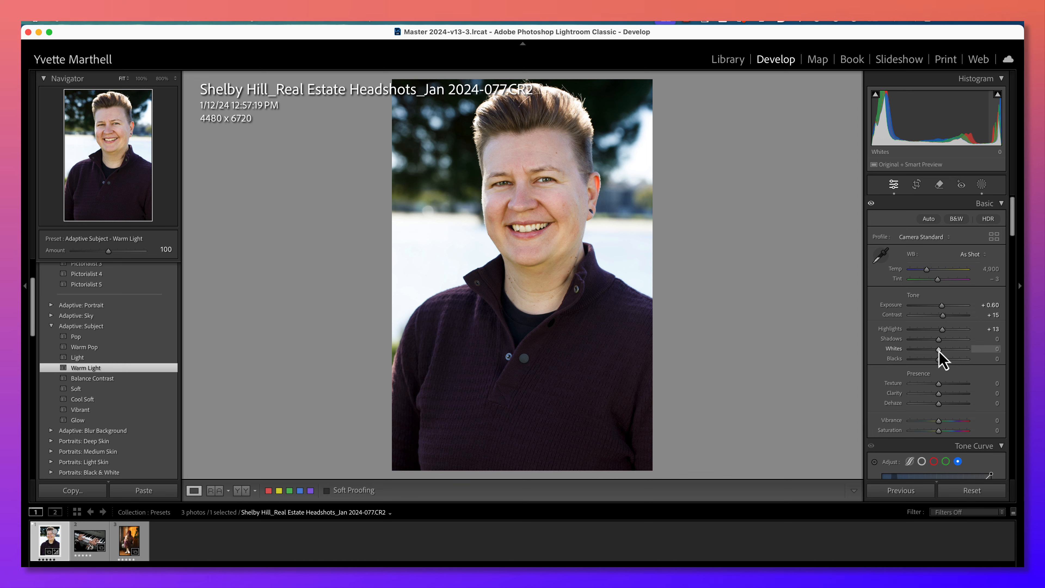
pyautogui.moveTo(939, 350); pyautogui.dragTo(944, 350)
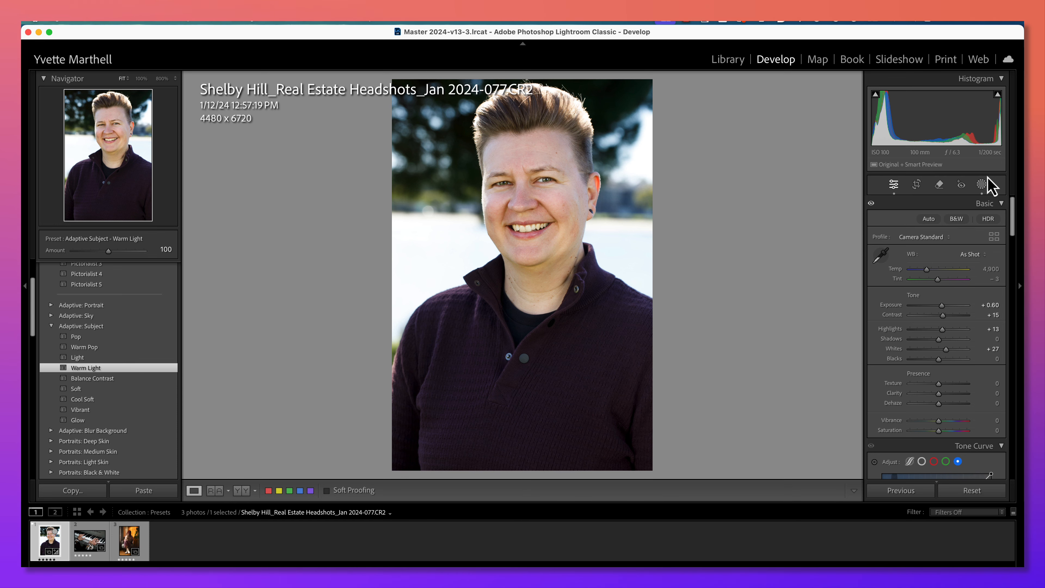
# Create a people mask for Person 1's Eye Sclera and set its Exposure to 0.89
pyautogui.click(982, 185)
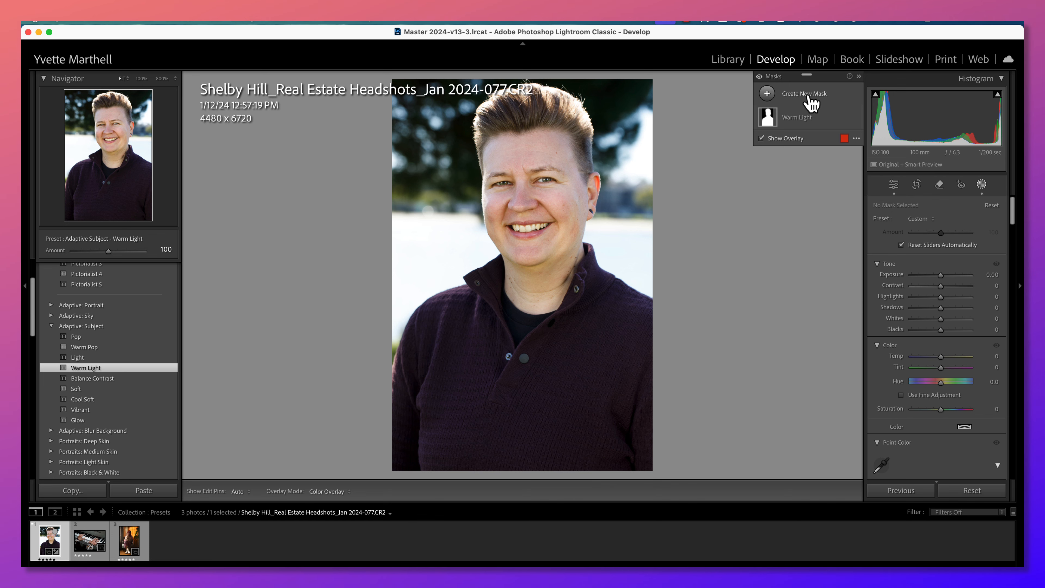
pyautogui.click(806, 94)
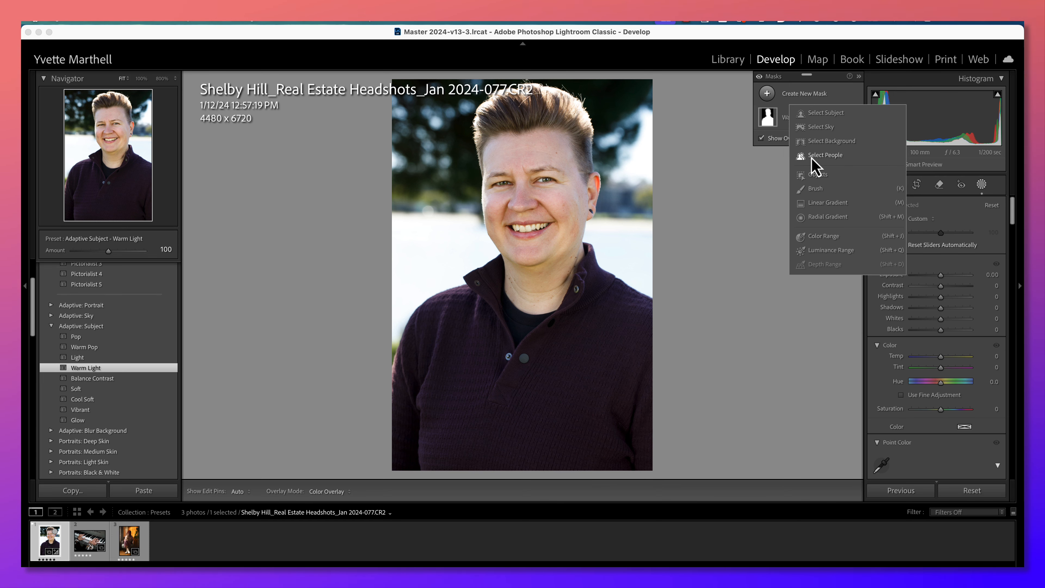
pyautogui.click(825, 156)
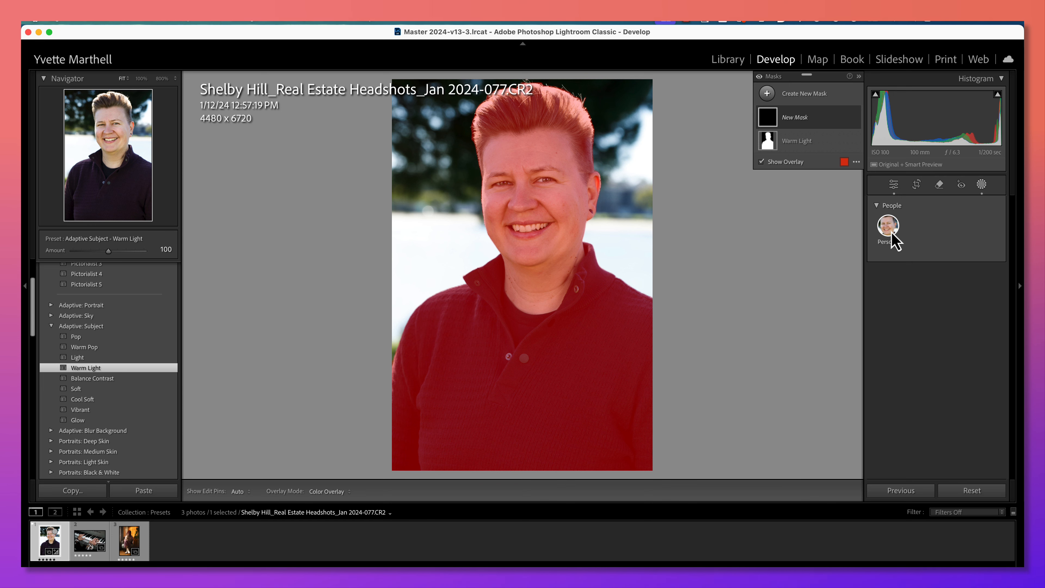
pyautogui.click(889, 229)
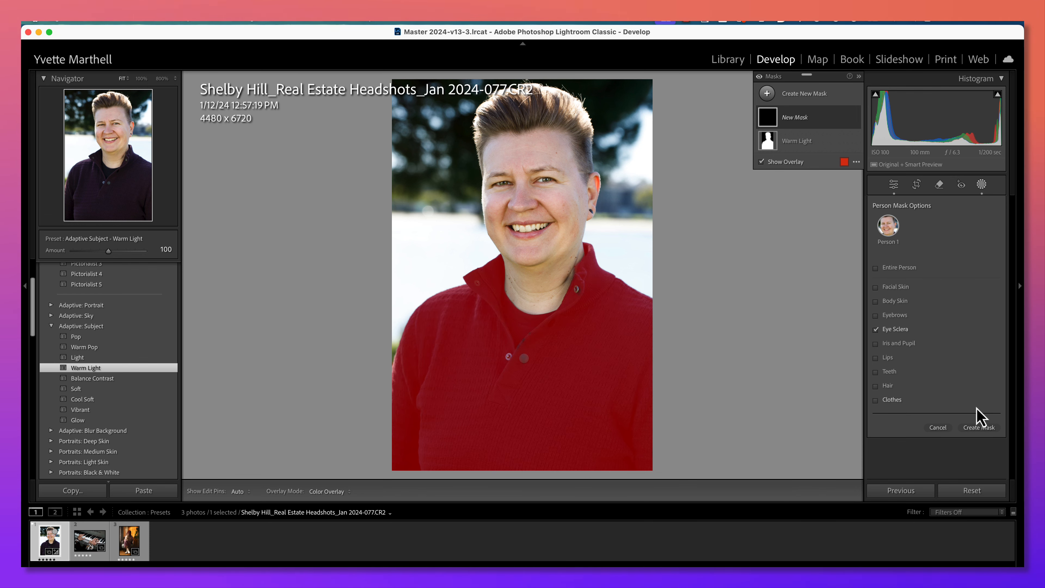
pyautogui.click(974, 430)
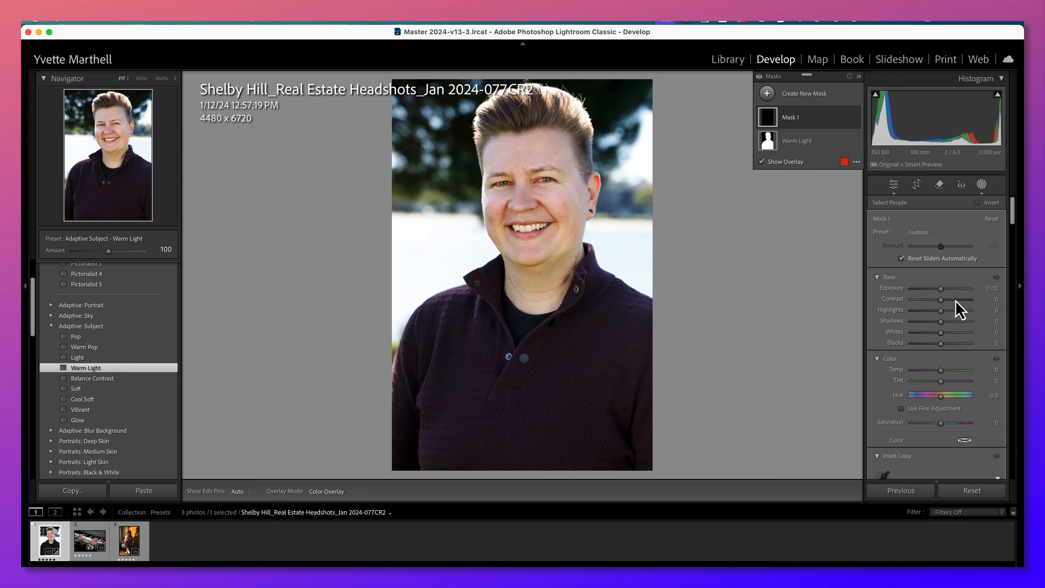
pyautogui.moveTo(941, 290)
pyautogui.mouseDown()
pyautogui.moveTo(973, 294)
pyautogui.moveTo(896, 289)
pyautogui.moveTo(947, 290)
pyautogui.mouseUp()
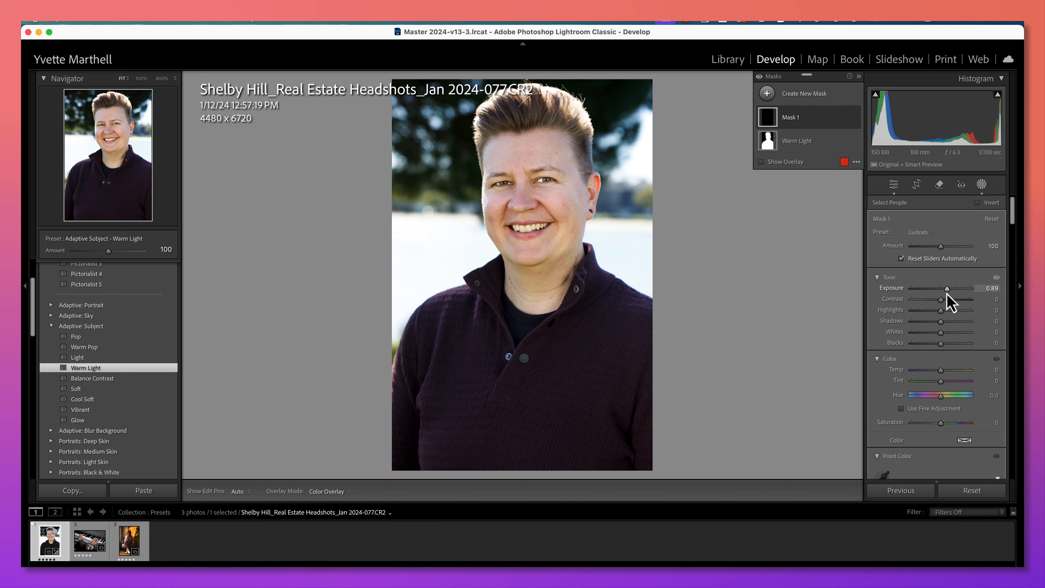
# Create a new people mask covering only Person 1's Teeth
pyautogui.click(804, 95)
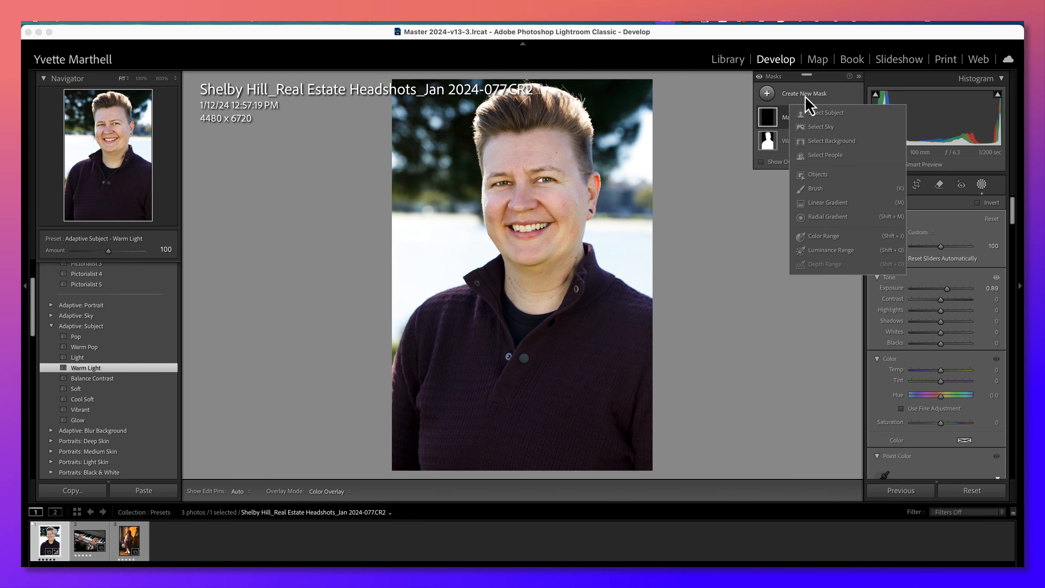
pyautogui.click(821, 158)
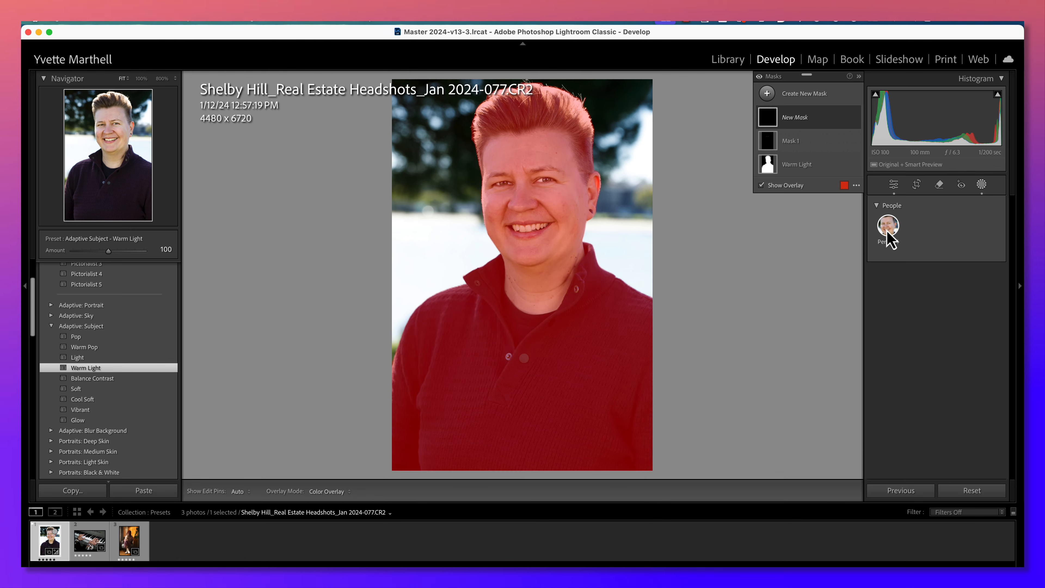
pyautogui.click(887, 229)
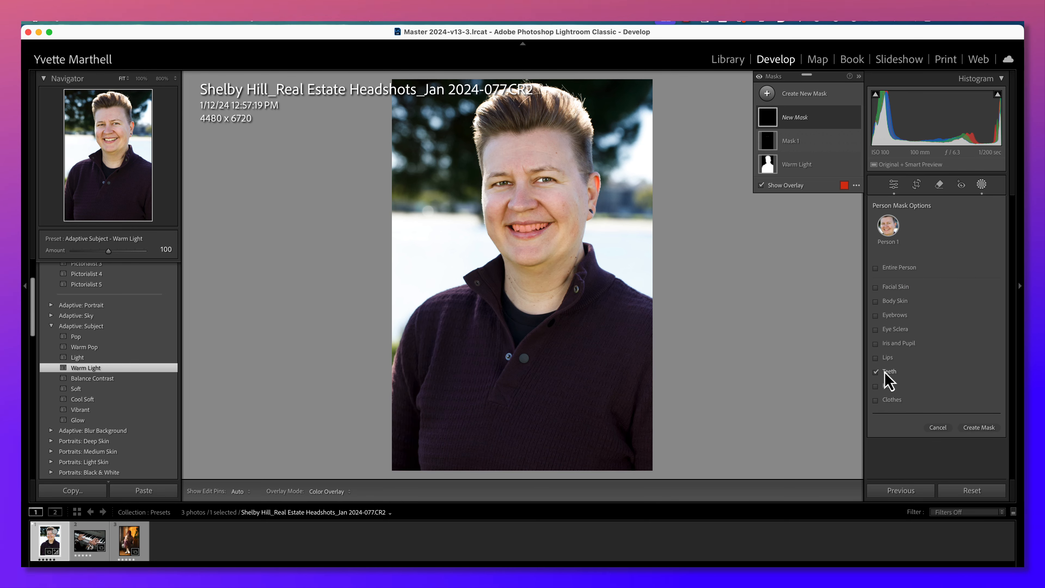
pyautogui.click(884, 371)
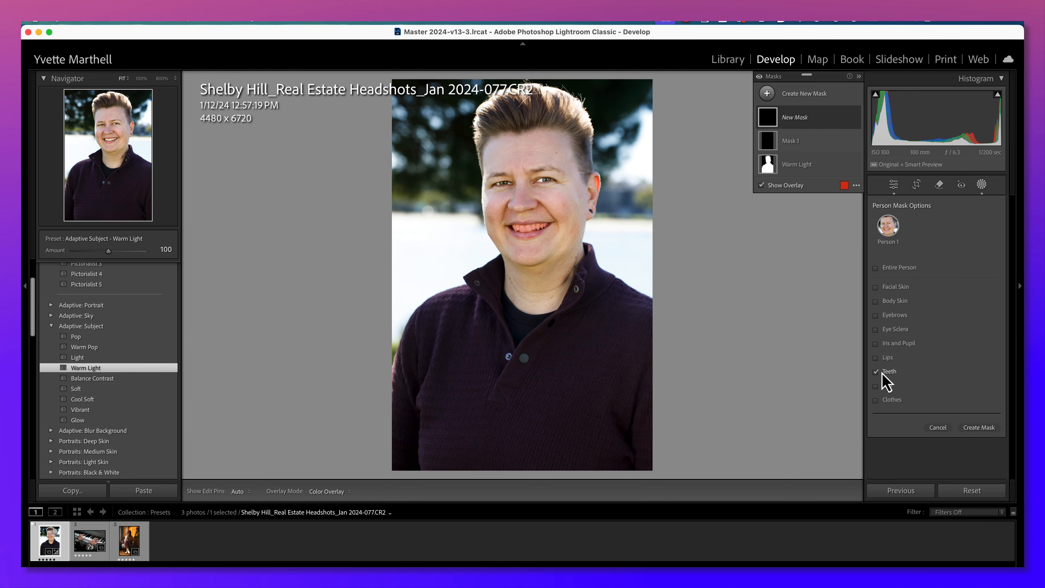
pyautogui.click(979, 428)
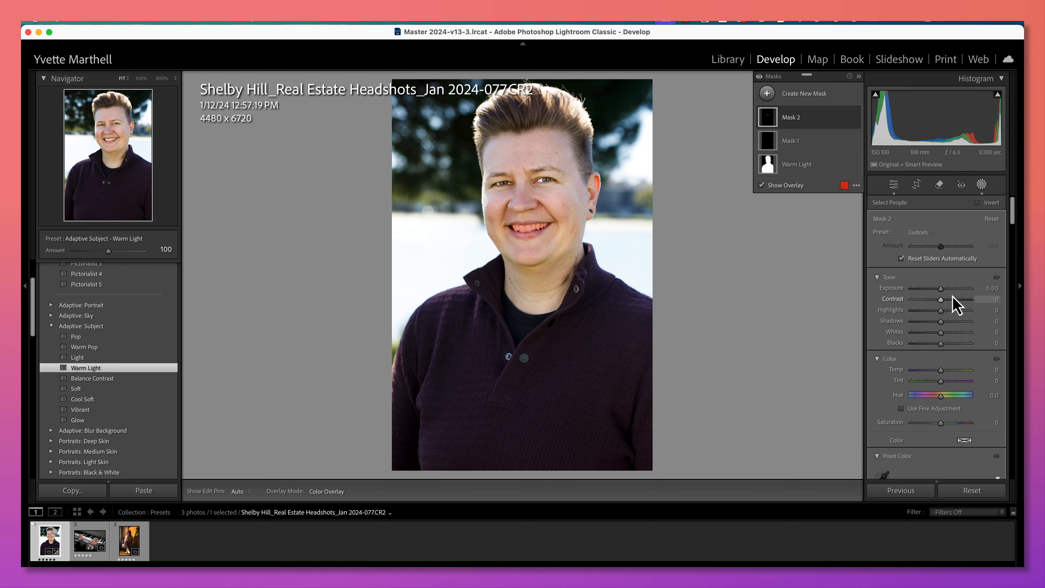
# Adjust the teeth mask to Exposure 0.03, Whites 14, Temp -10 and Hue 11.1
pyautogui.moveTo(942, 290)
pyautogui.mouseDown()
pyautogui.moveTo(982, 297)
pyautogui.moveTo(945, 293)
pyautogui.mouseUp()
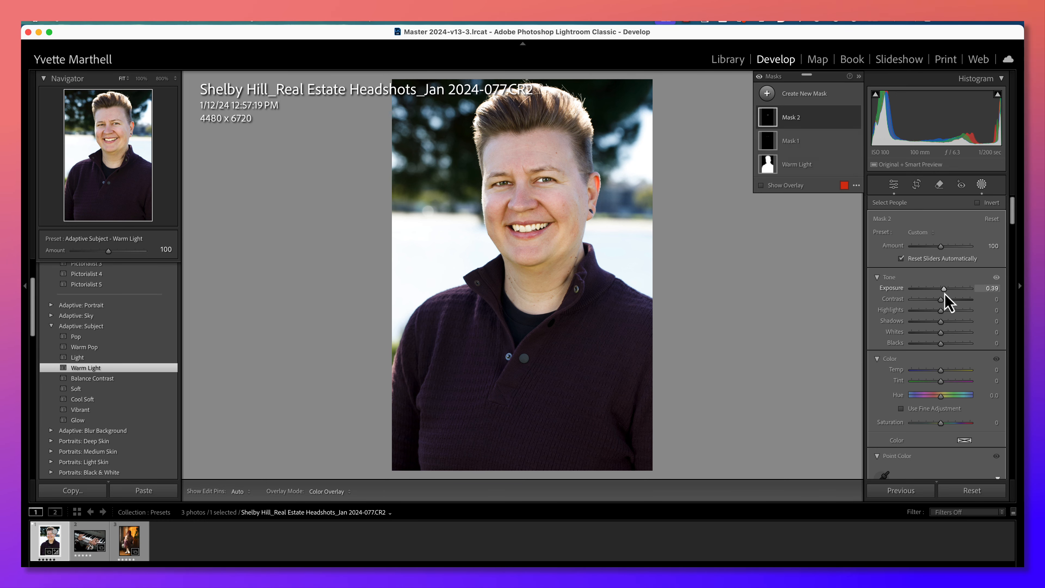
pyautogui.moveTo(941, 332); pyautogui.dragTo(945, 334)
pyautogui.moveTo(945, 291); pyautogui.dragTo(940, 291)
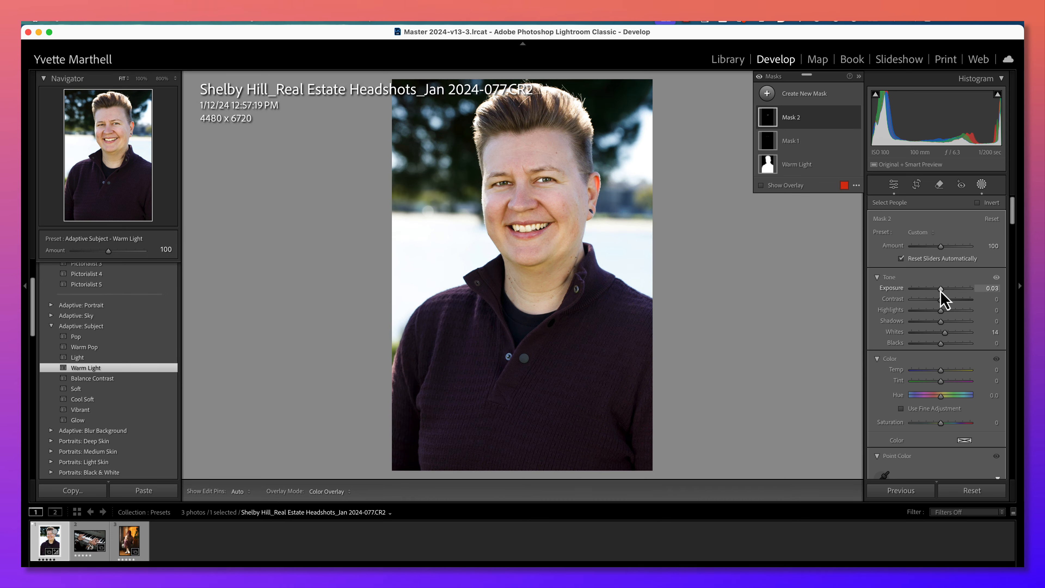
pyautogui.moveTo(945, 342); pyautogui.dragTo(945, 336)
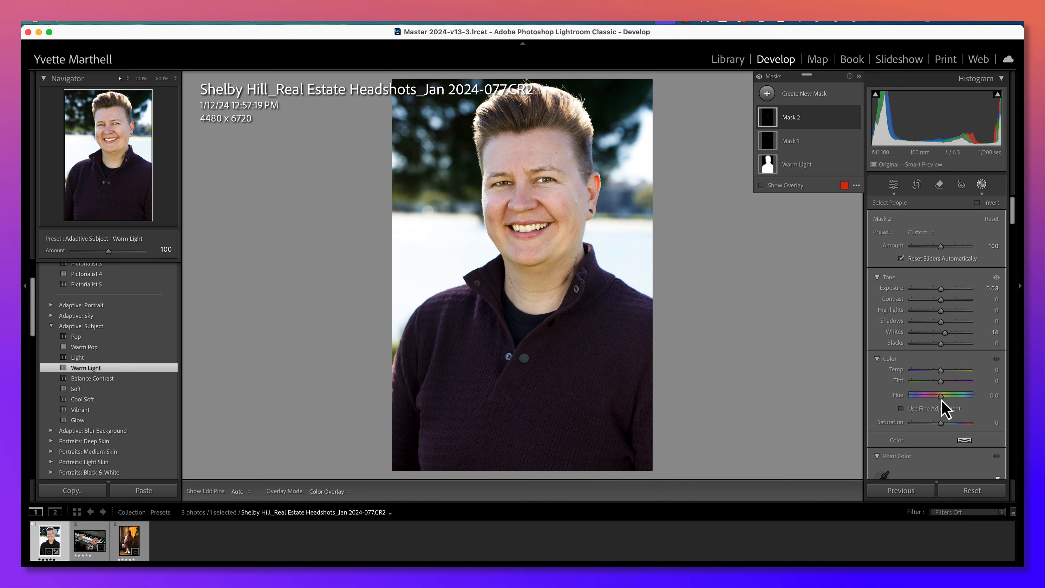
pyautogui.moveTo(943, 395); pyautogui.dragTo(938, 372)
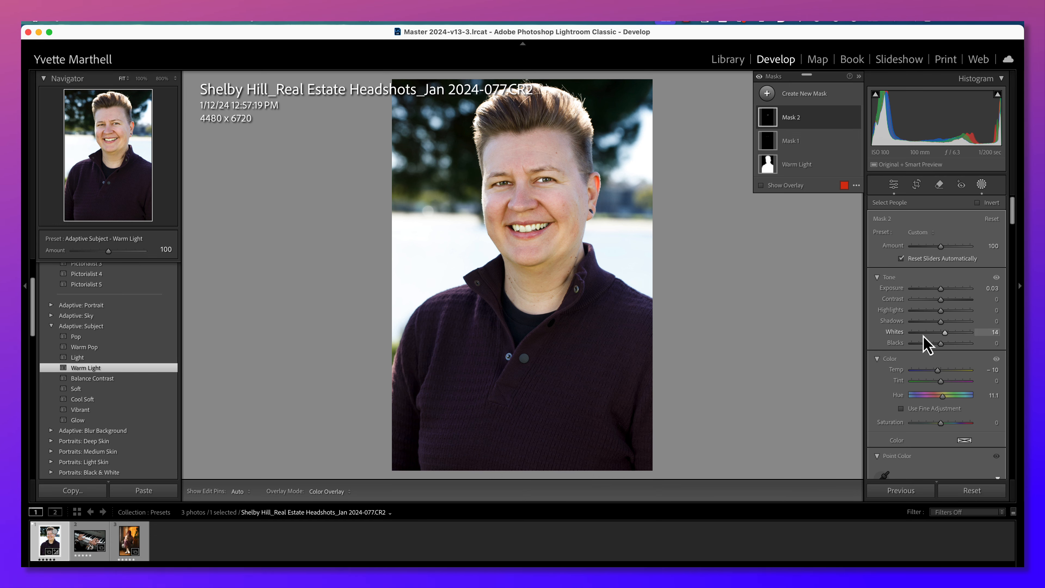
# Create a people mask for Person 1's Lips and set its Saturation to 10
pyautogui.click(807, 94)
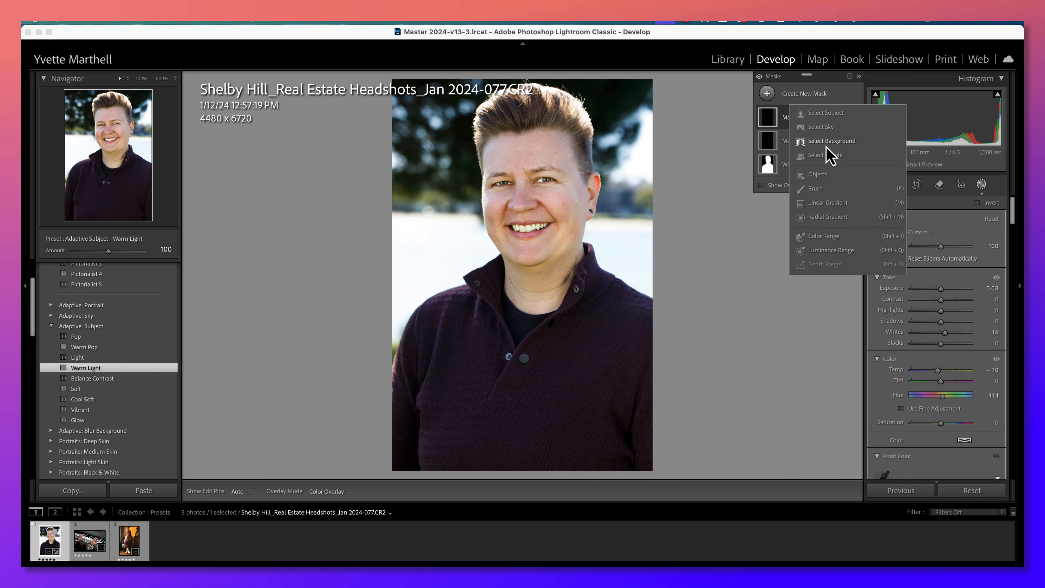
pyautogui.click(825, 156)
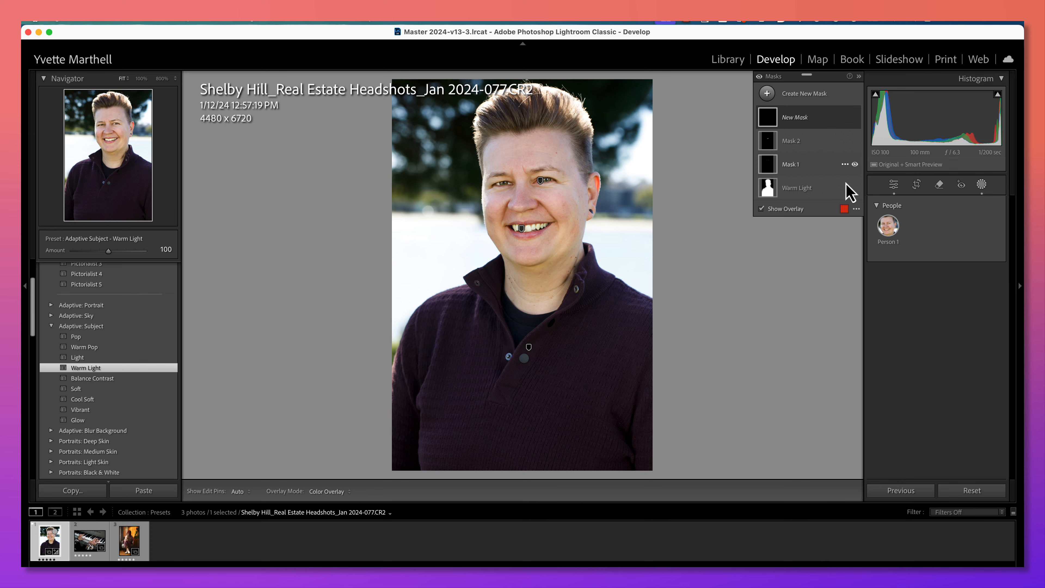
pyautogui.click(888, 226)
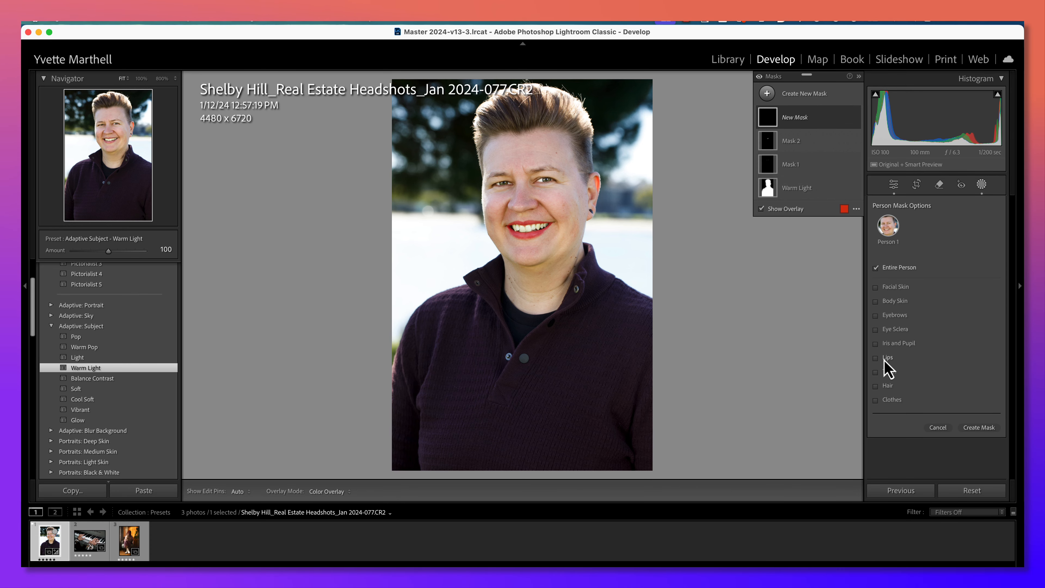
pyautogui.click(980, 428)
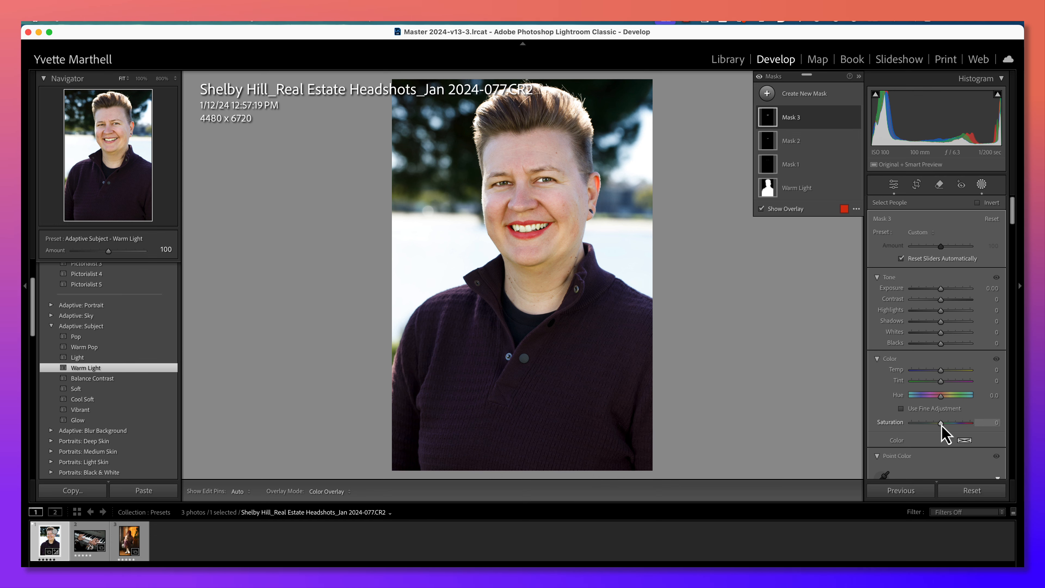
pyautogui.moveTo(941, 425); pyautogui.dragTo(913, 436)
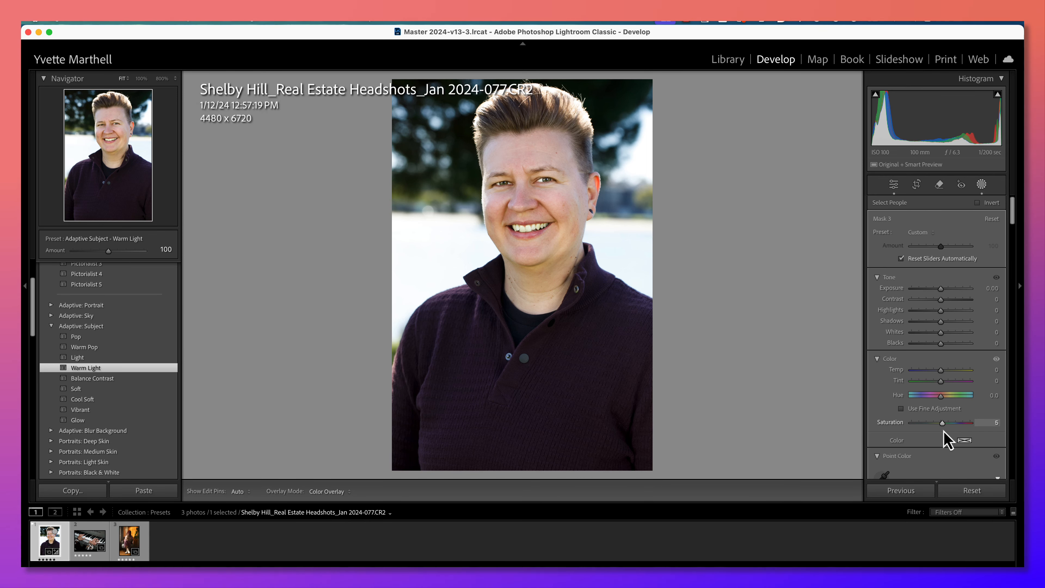
pyautogui.moveTo(947, 440); pyautogui.dragTo(942, 437)
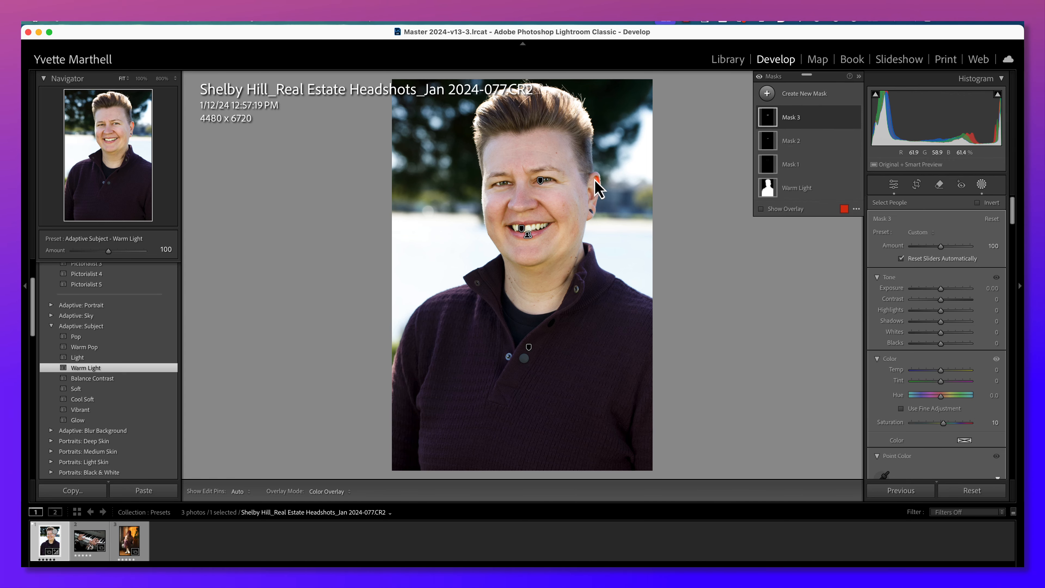
# Close masking and compare the portrait's before and after versions side by side, briefly hiding the side panels
pyautogui.click(982, 185)
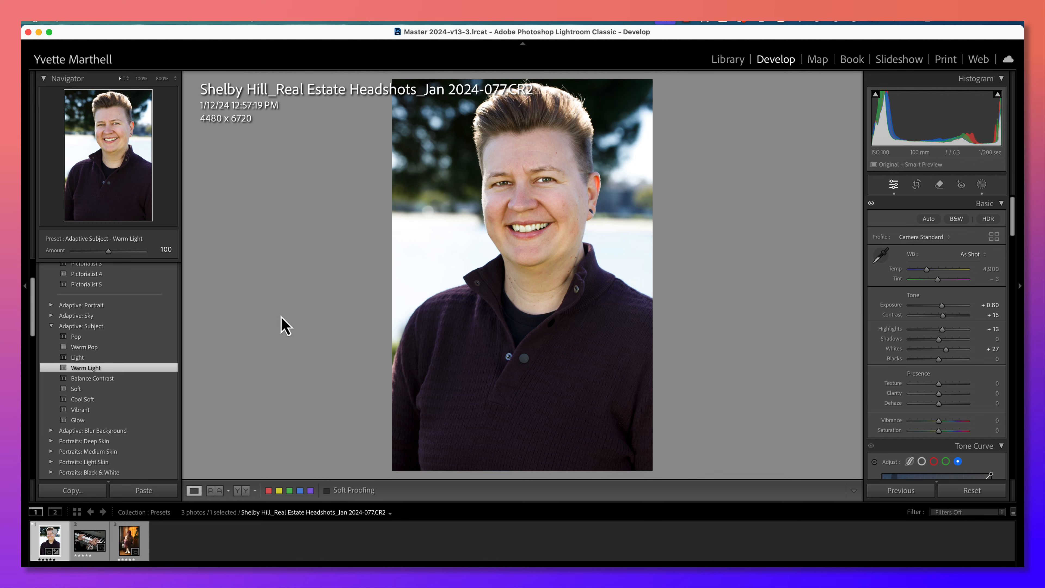
pyautogui.click(239, 491)
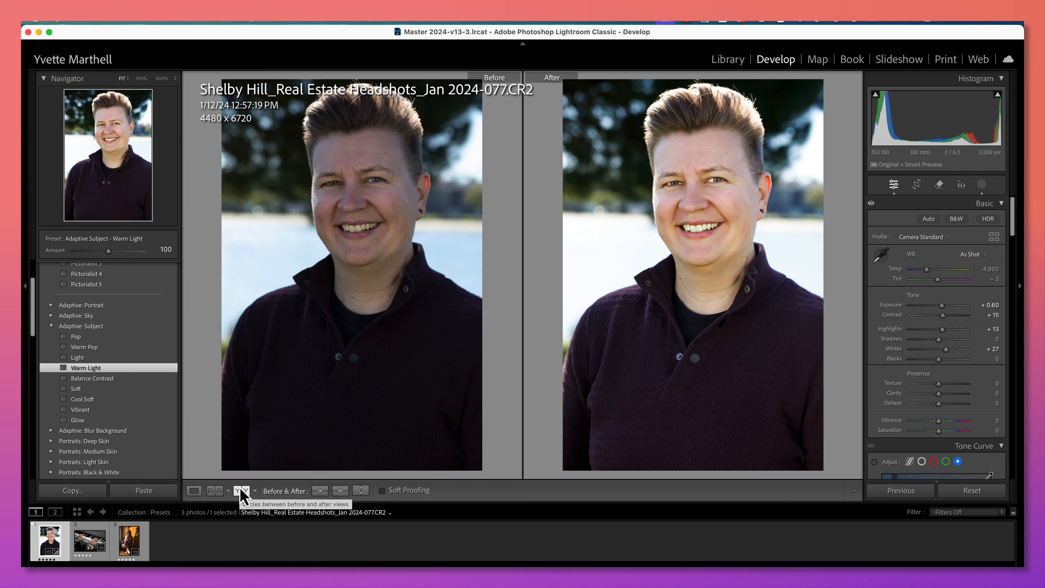
pyautogui.press('Tab')
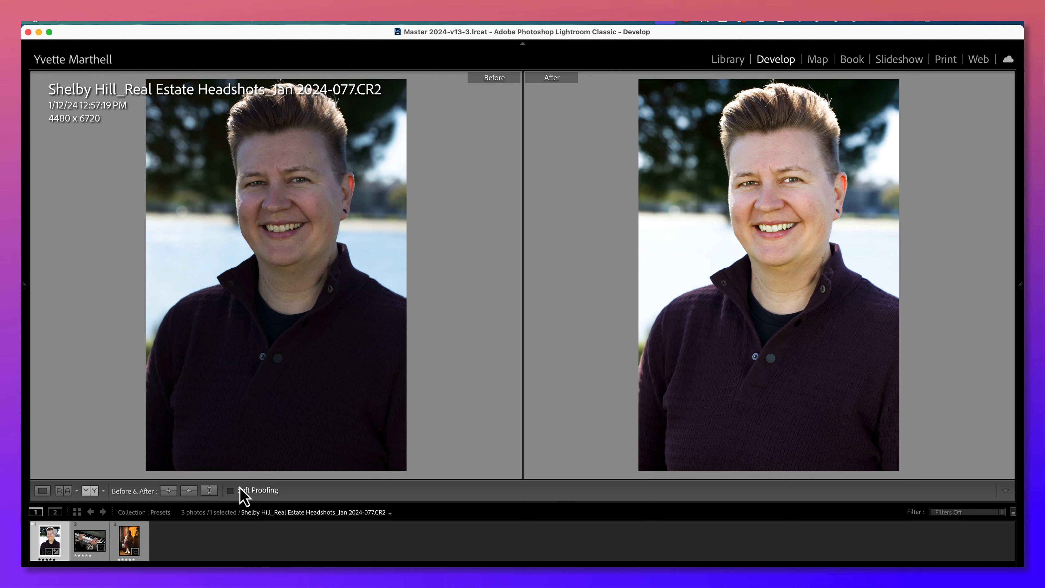
pyautogui.press('Tab')
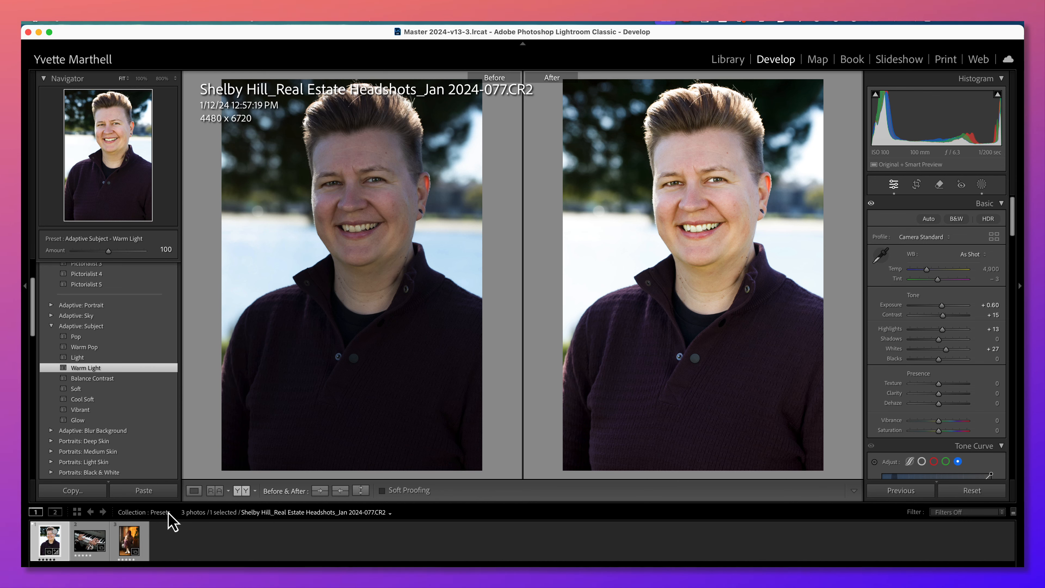
# Open the piano hands photo in single-image view and apply the PB04 preset from the Portraits: Black & White group
pyautogui.click(96, 544)
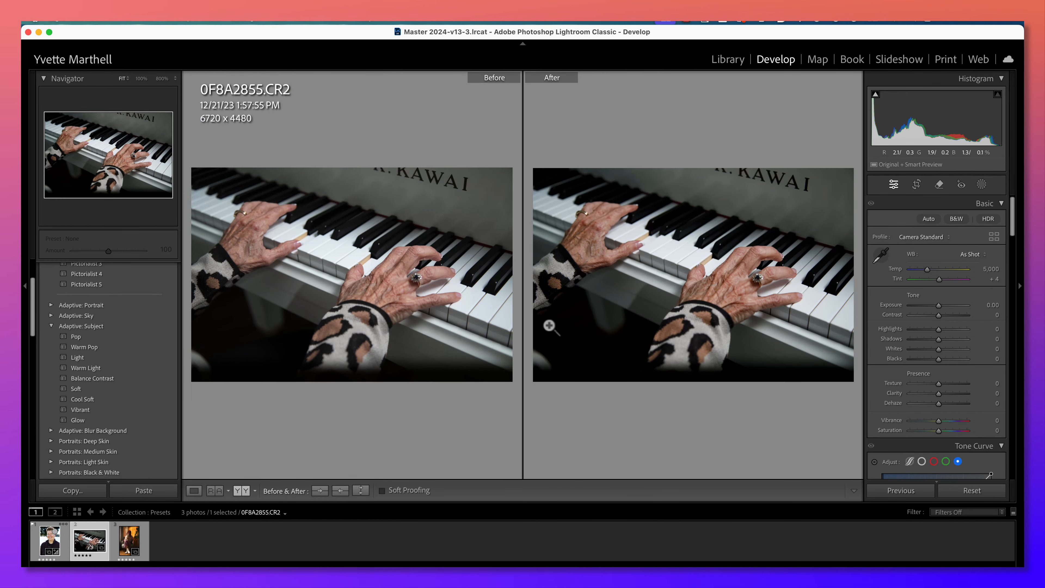
pyautogui.click(193, 491)
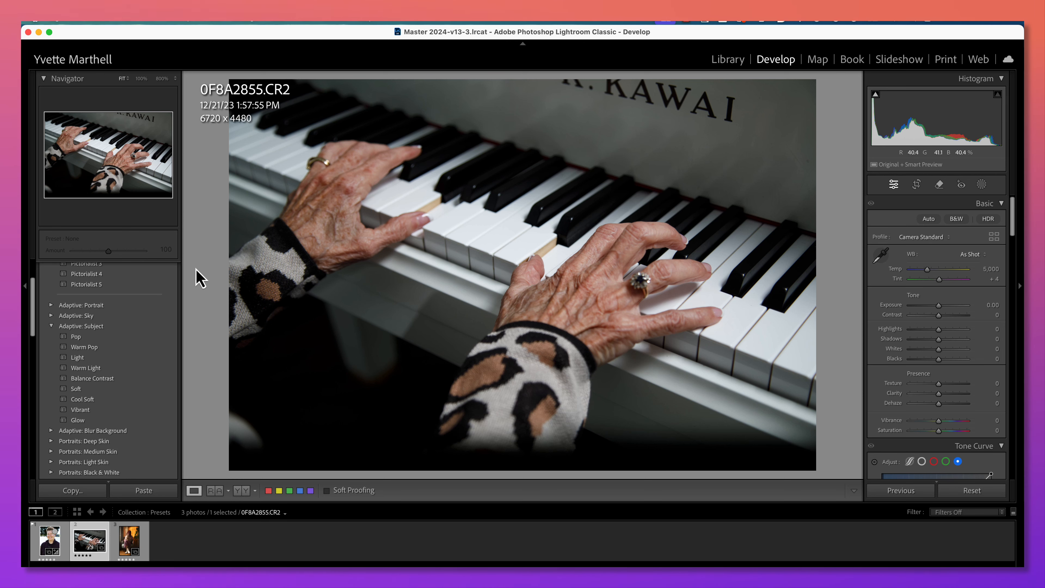
pyautogui.scroll(-1, 53, 333)
pyautogui.click(51, 326)
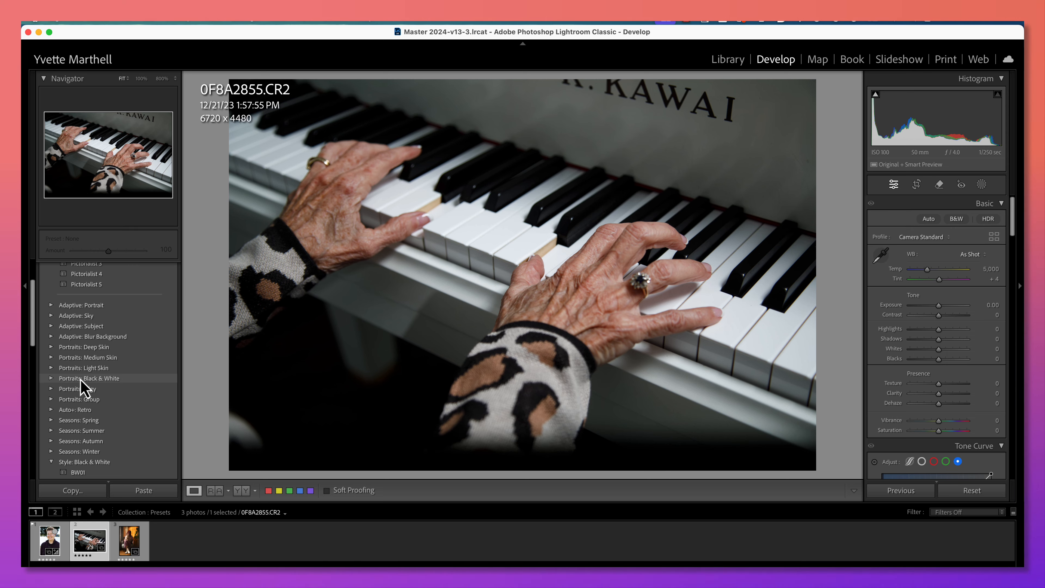
pyautogui.click(50, 379)
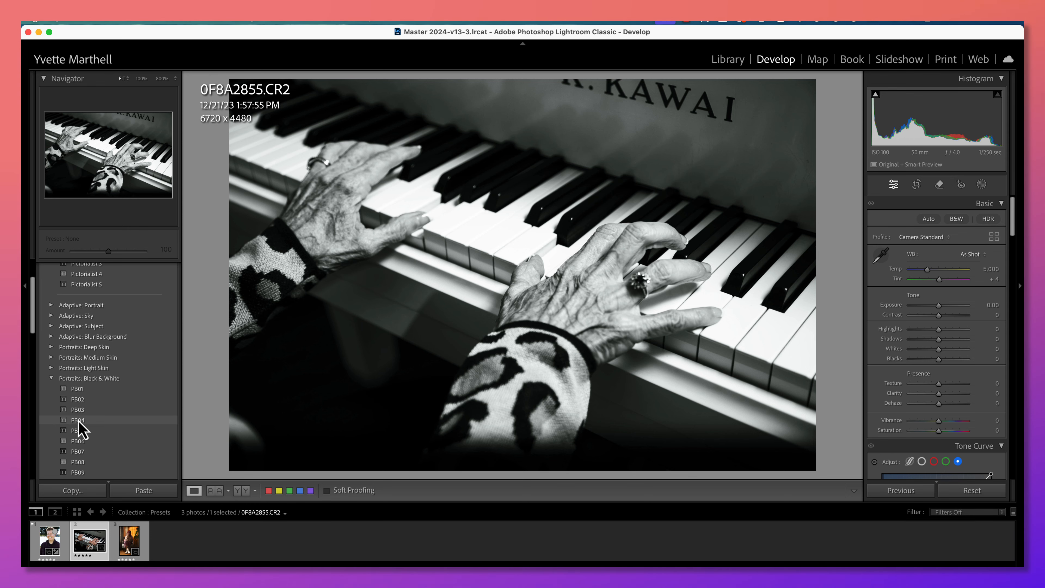
pyautogui.click(78, 428)
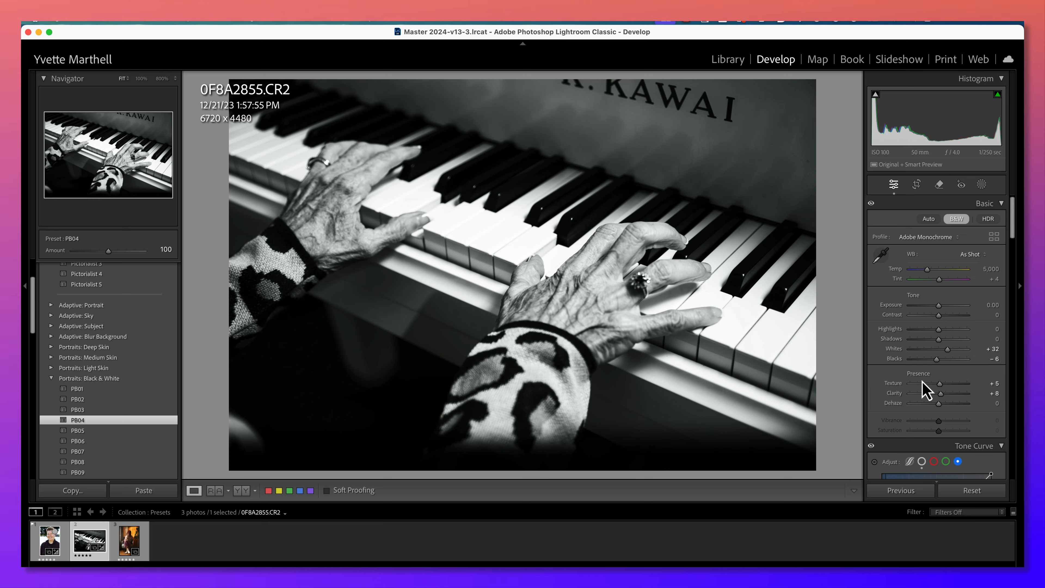
# Darken the edges of the piano photo with a Post-Crop Vignetting Amount of -24
pyautogui.scroll(-10, 924, 391)
pyautogui.scroll(-15, 922, 382)
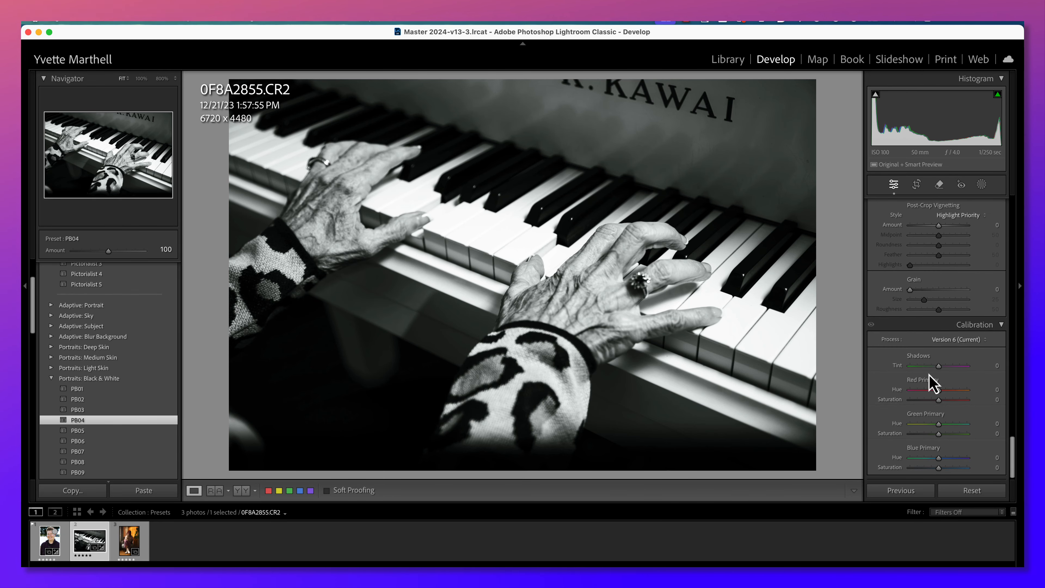
pyautogui.scroll(2, 933, 370)
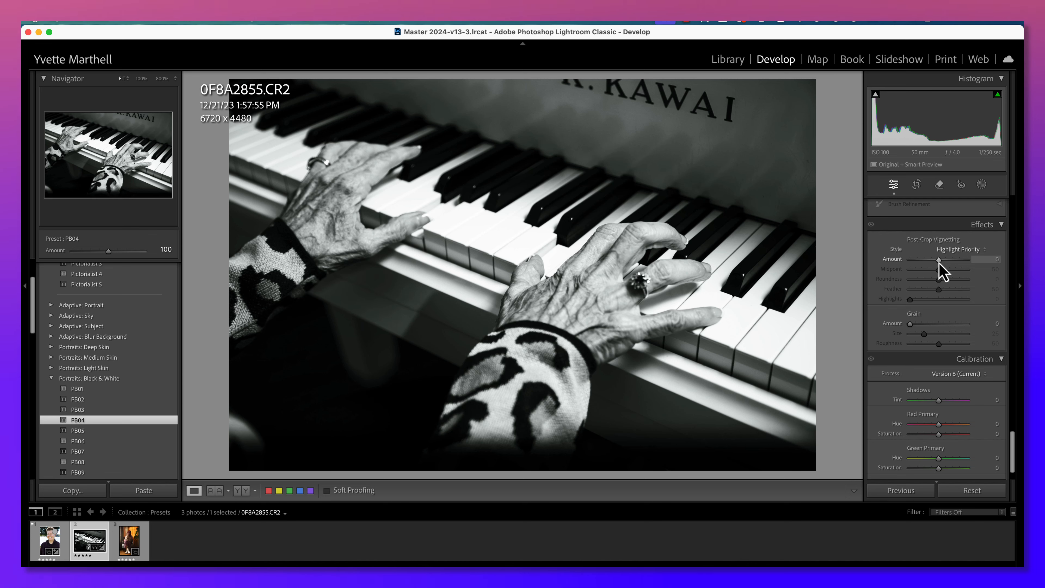
pyautogui.moveTo(939, 264); pyautogui.dragTo(937, 263)
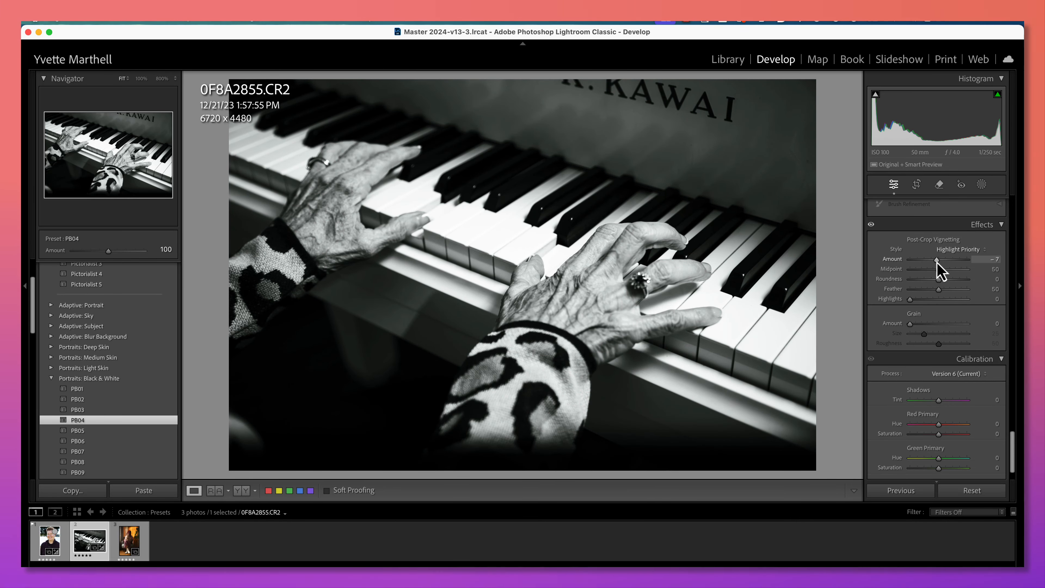
pyautogui.moveTo(937, 264); pyautogui.dragTo(932, 264)
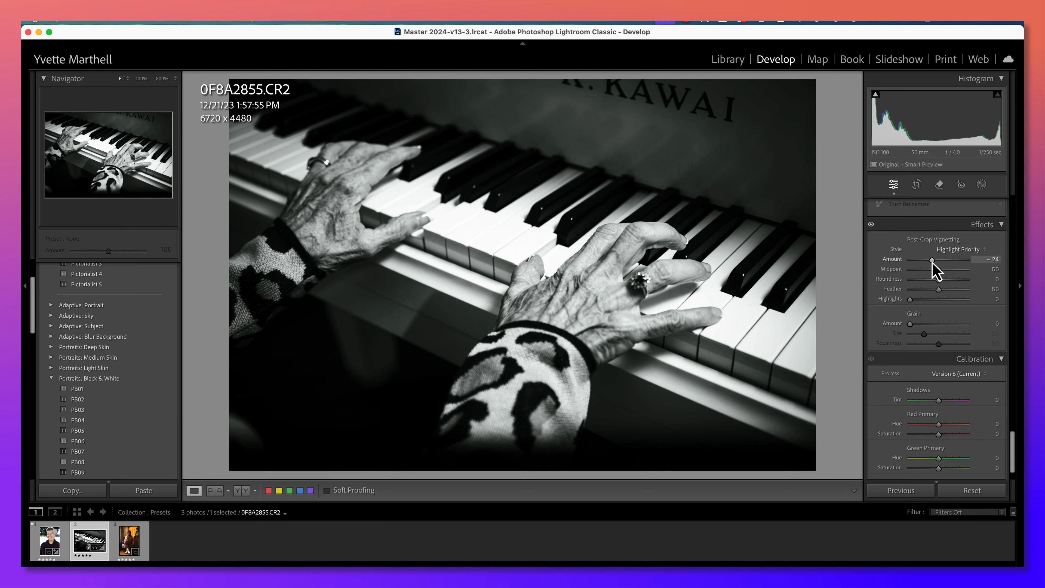
# Set the piano photo's basic tone to Highlights -20 and Contrast +6
pyautogui.scroll(10, 933, 272)
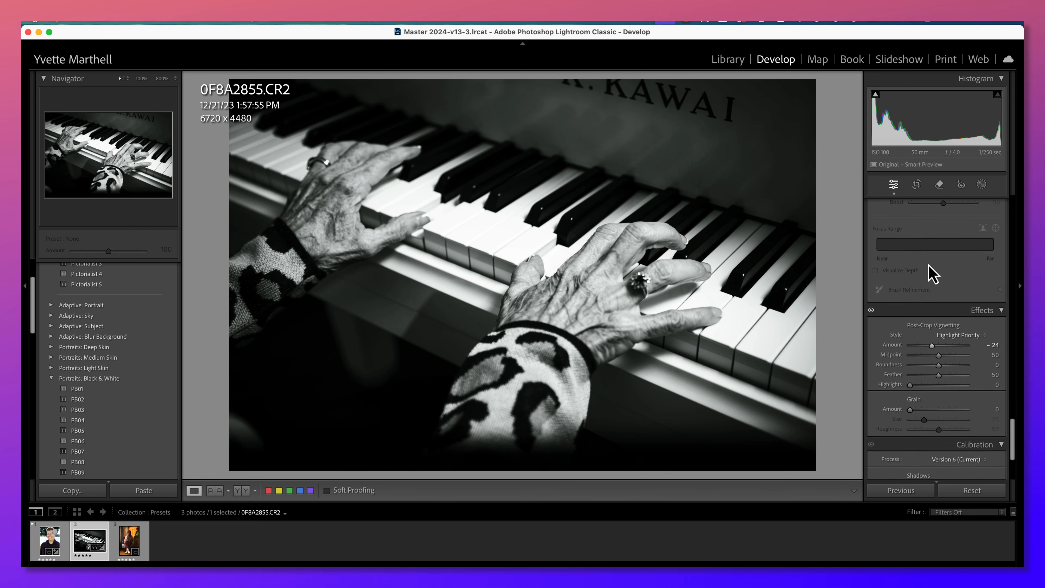
pyautogui.scroll(15, 933, 273)
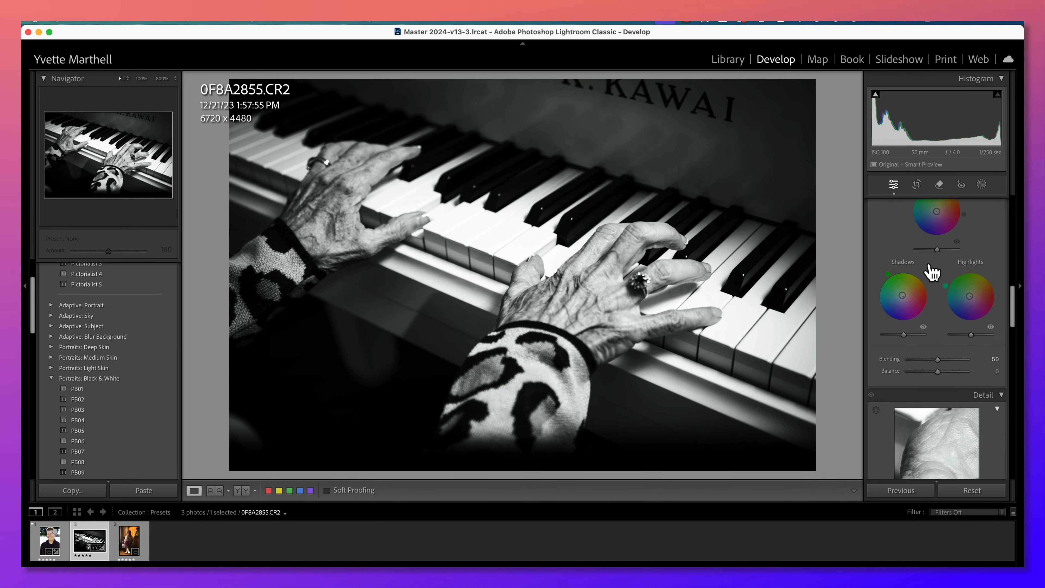
pyautogui.scroll(5, 931, 272)
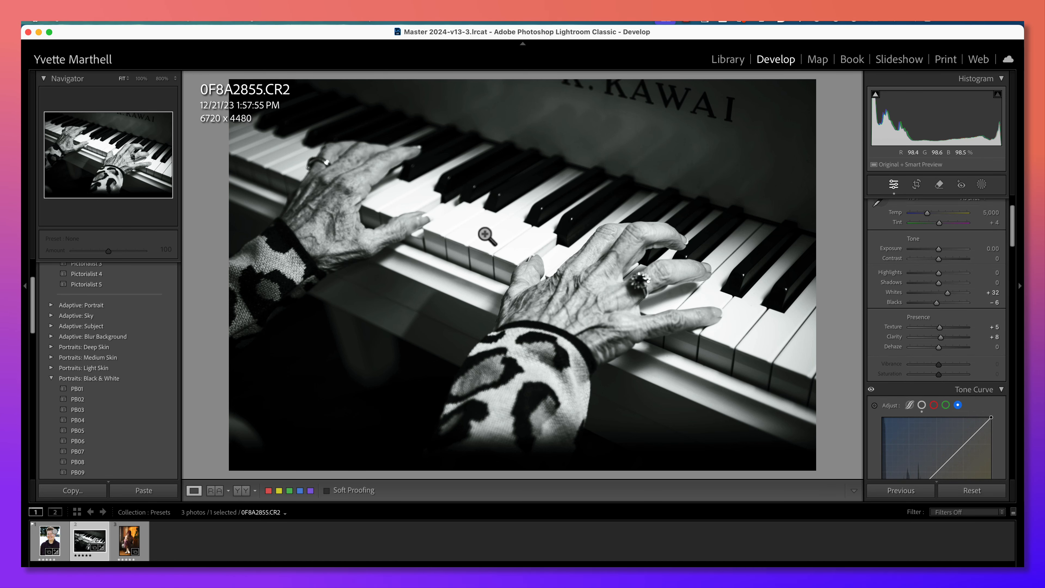
pyautogui.scroll(3, 972, 263)
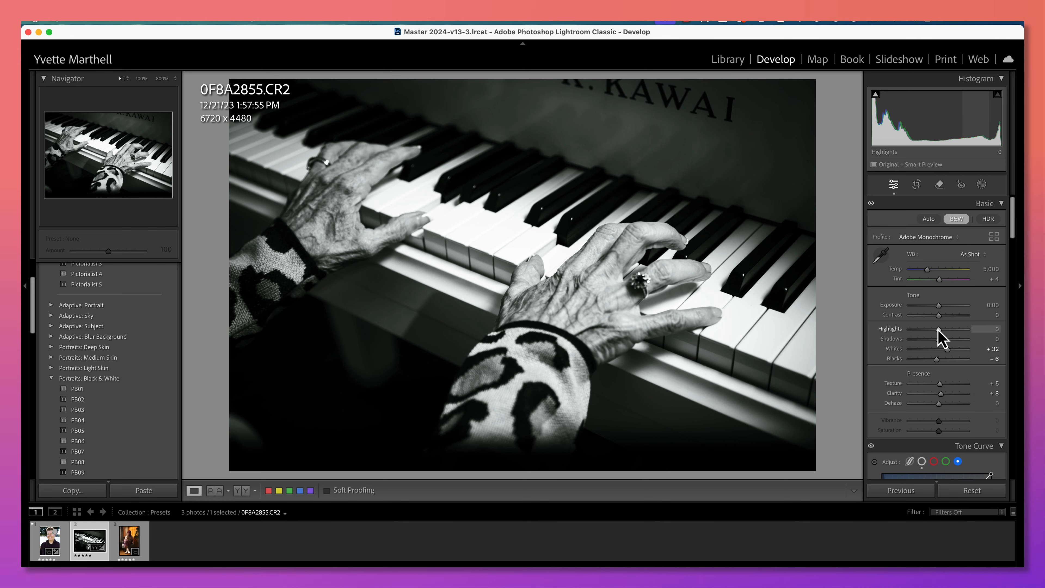
pyautogui.moveTo(938, 330); pyautogui.dragTo(933, 330)
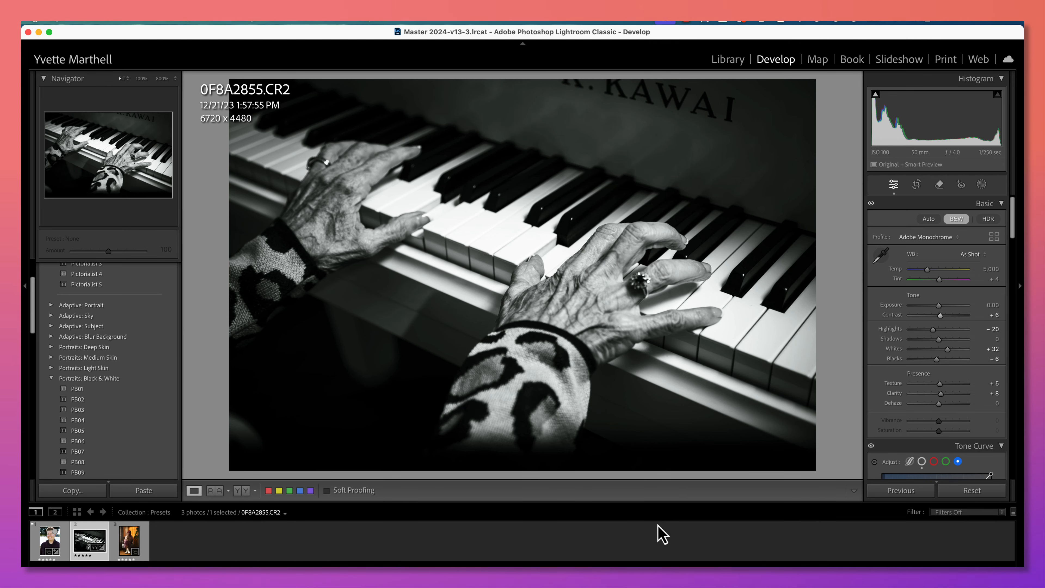
# Collapse the Portraits: Black & White preset group and switch to the photo of the woman seated in an armchair
pyautogui.click(50, 379)
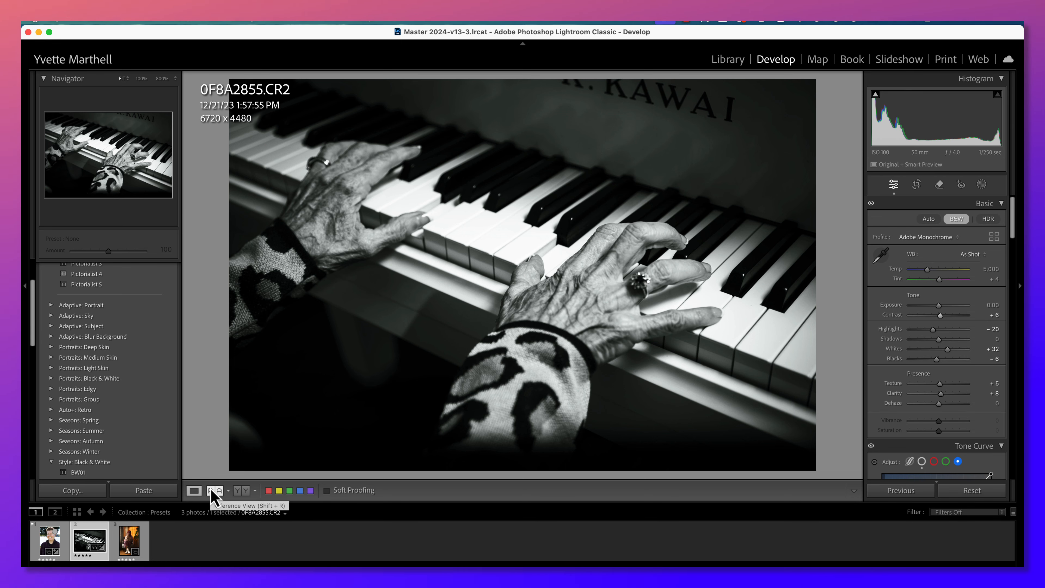
pyautogui.click(127, 538)
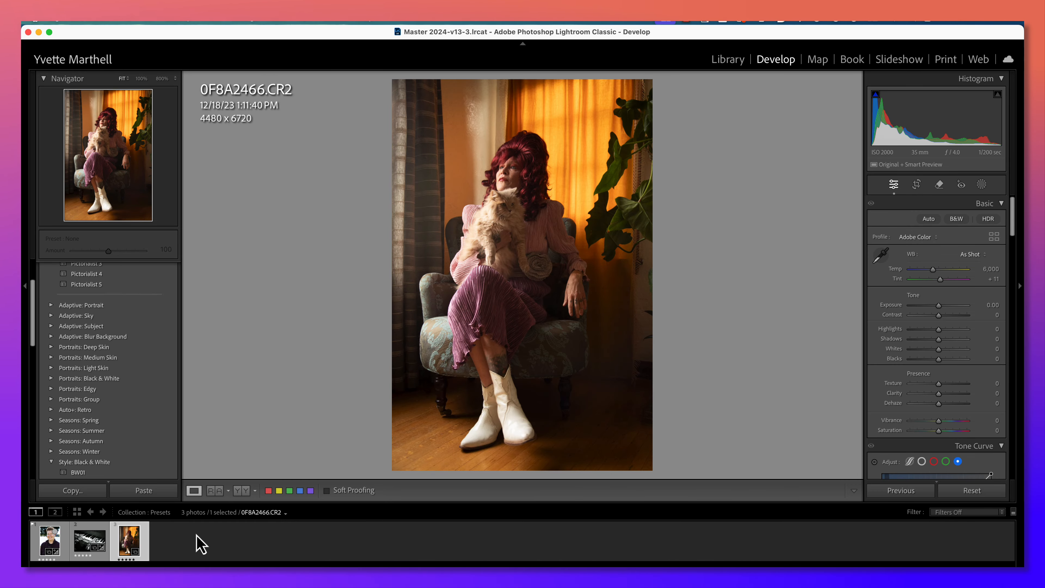